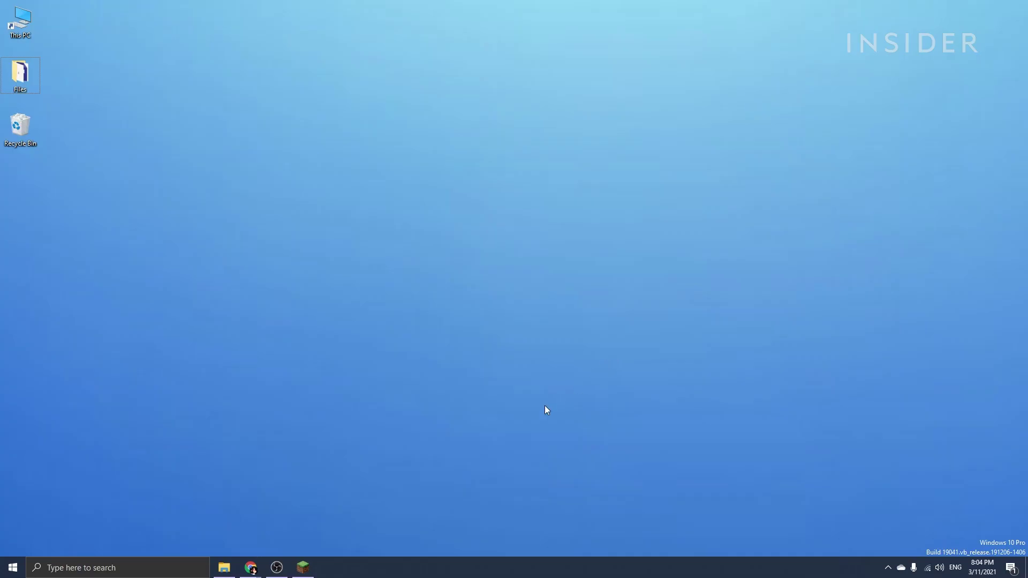
Open the Minecraft Launcher and check which Java Edition versions are offered for play.
{"action": "left_click", "coordinate": [309, 566]}
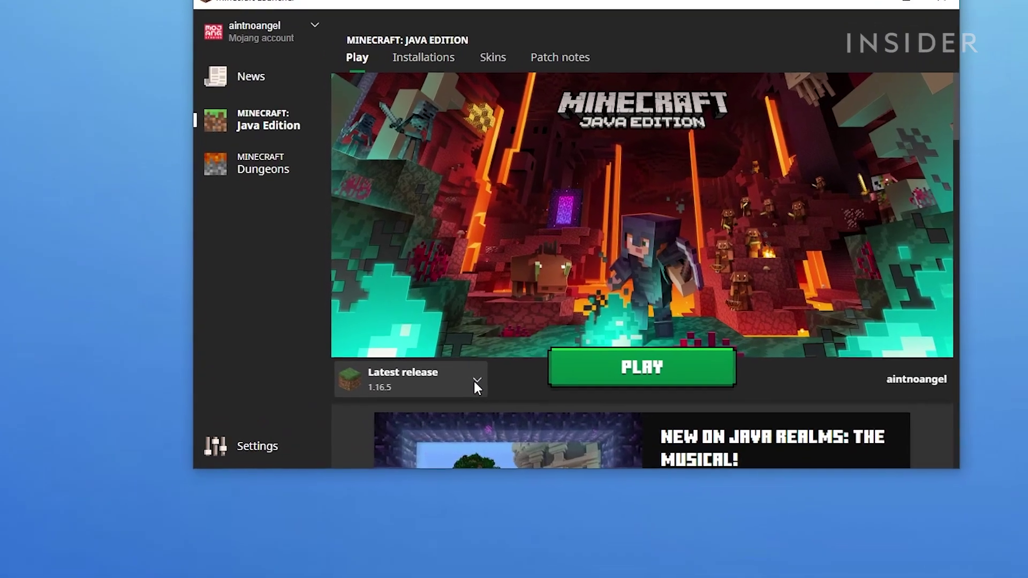
{"action": "left_click", "coordinate": [428, 369]}
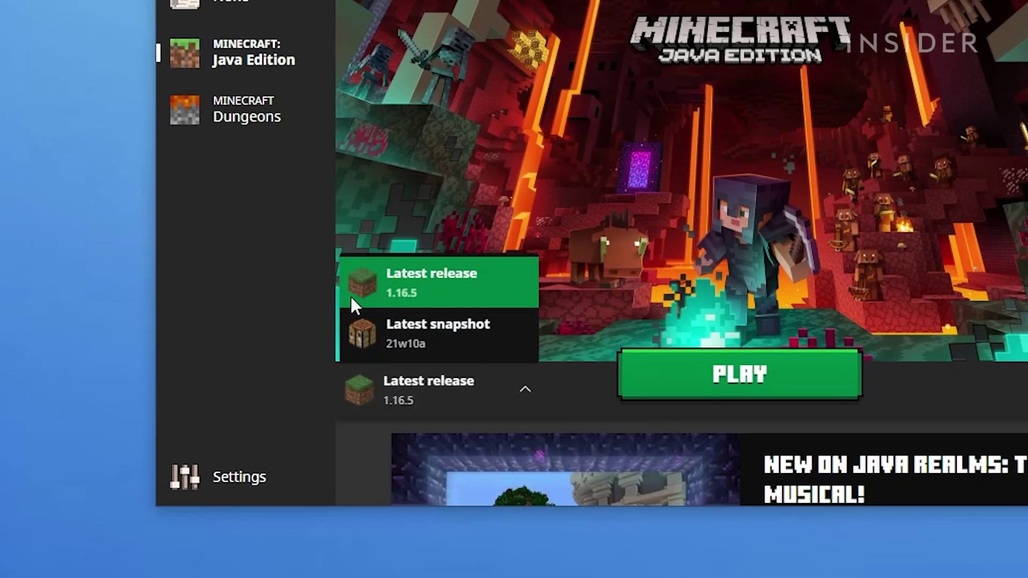
{"action": "left_click", "coordinate": [526, 397]}
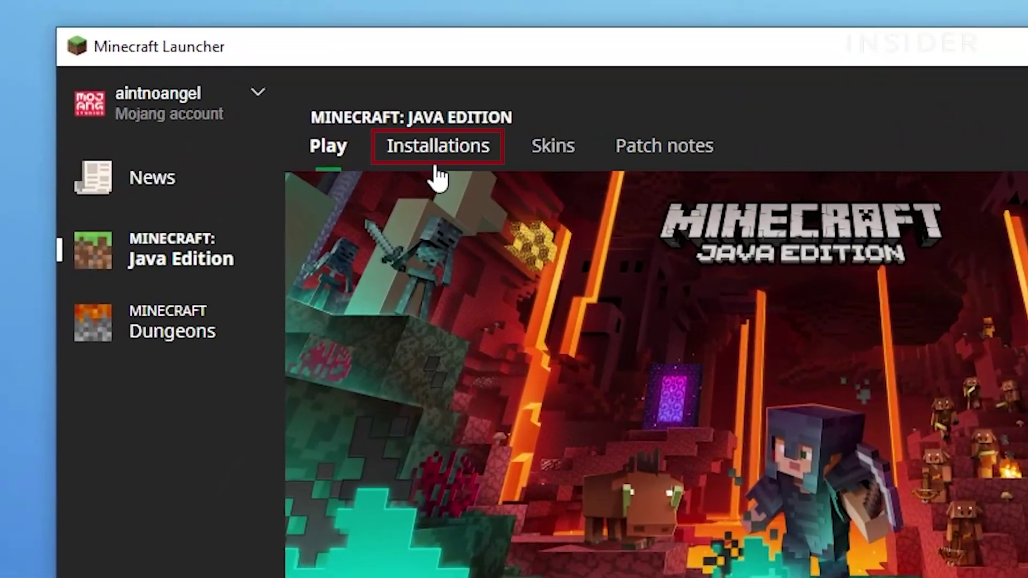
Create a new unnamed Java Edition installation that uses release 1.15.2.
{"action": "left_click", "coordinate": [437, 167]}
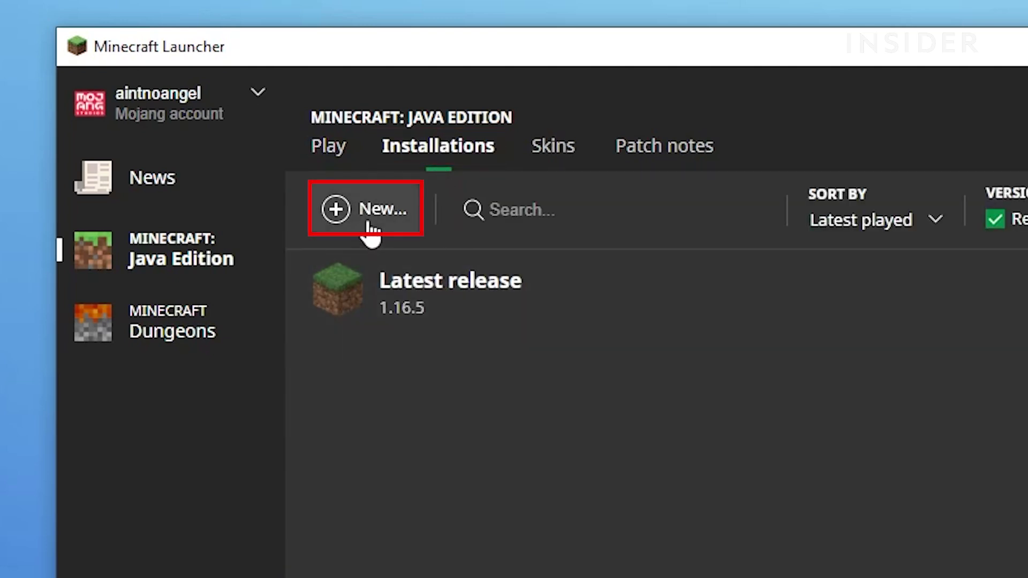
{"action": "left_click", "coordinate": [373, 225]}
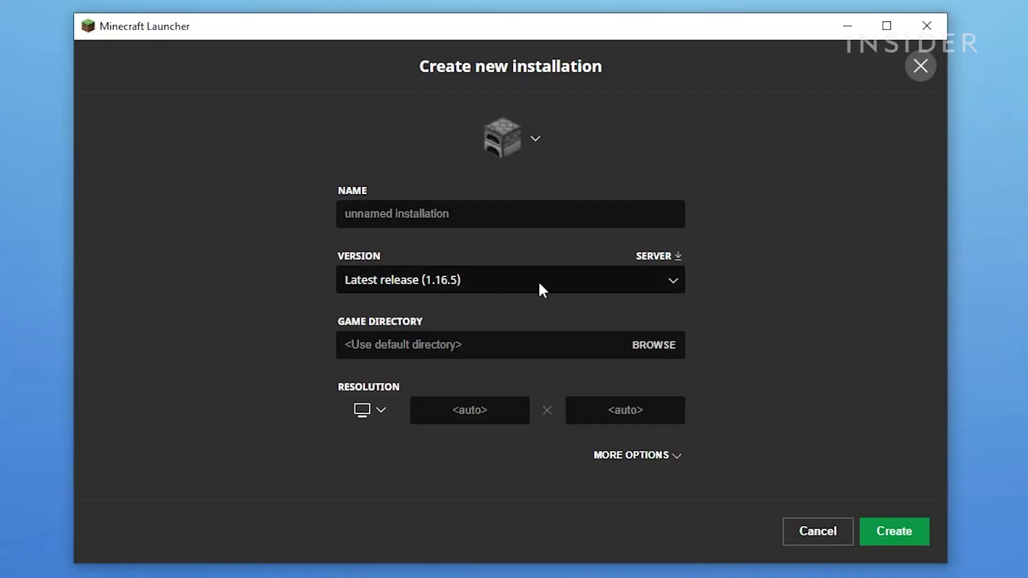
{"action": "left_click", "coordinate": [585, 280]}
{"action": "scroll", "coordinate": [609, 332], "scroll_direction": "down", "scroll_amount": 2}
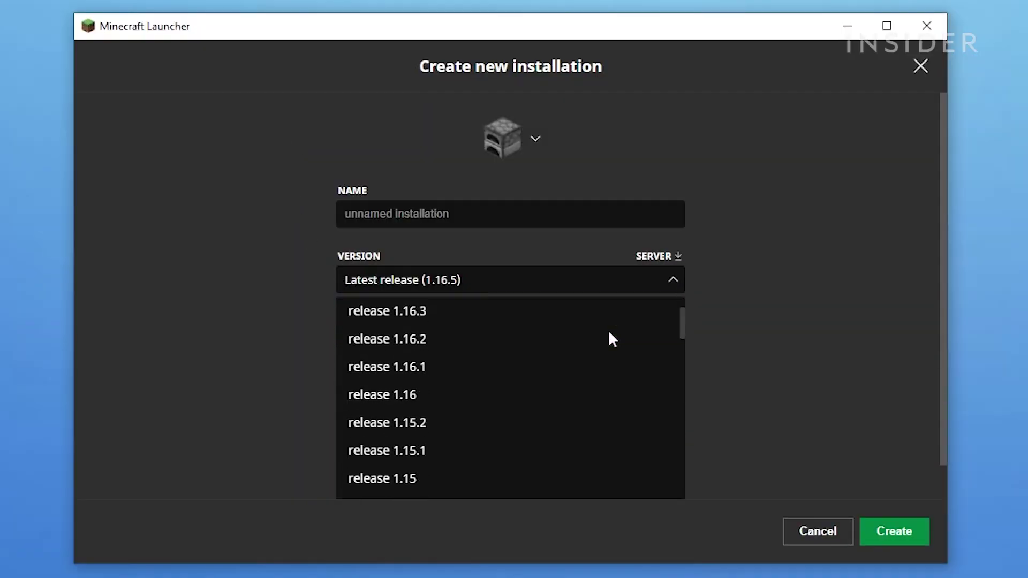
{"action": "scroll", "coordinate": [608, 330], "scroll_direction": "down", "scroll_amount": 3}
{"action": "scroll", "coordinate": [609, 331], "scroll_direction": "up", "scroll_amount": 3}
{"action": "left_click", "coordinate": [460, 425]}
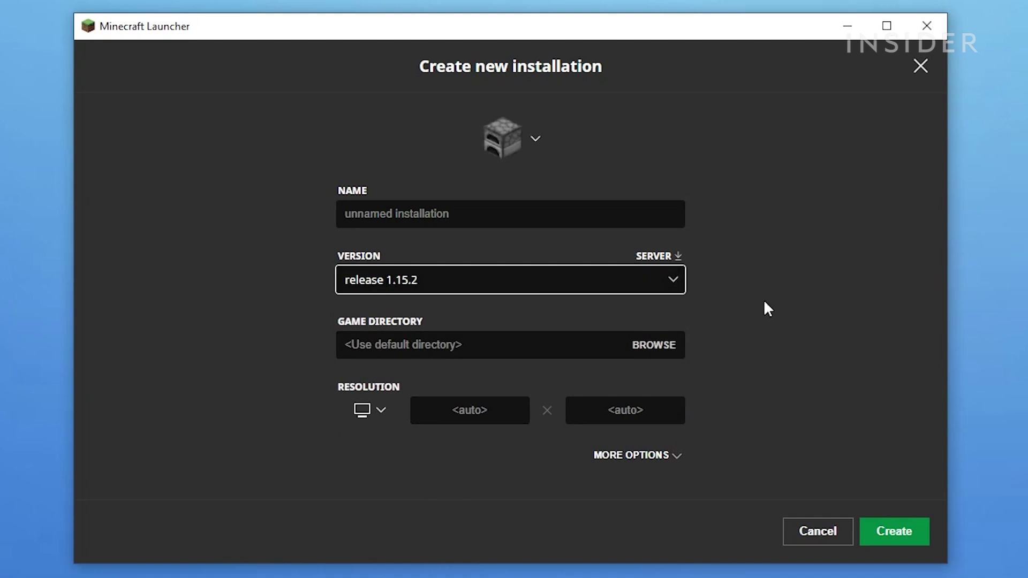
{"action": "left_click", "coordinate": [915, 537]}
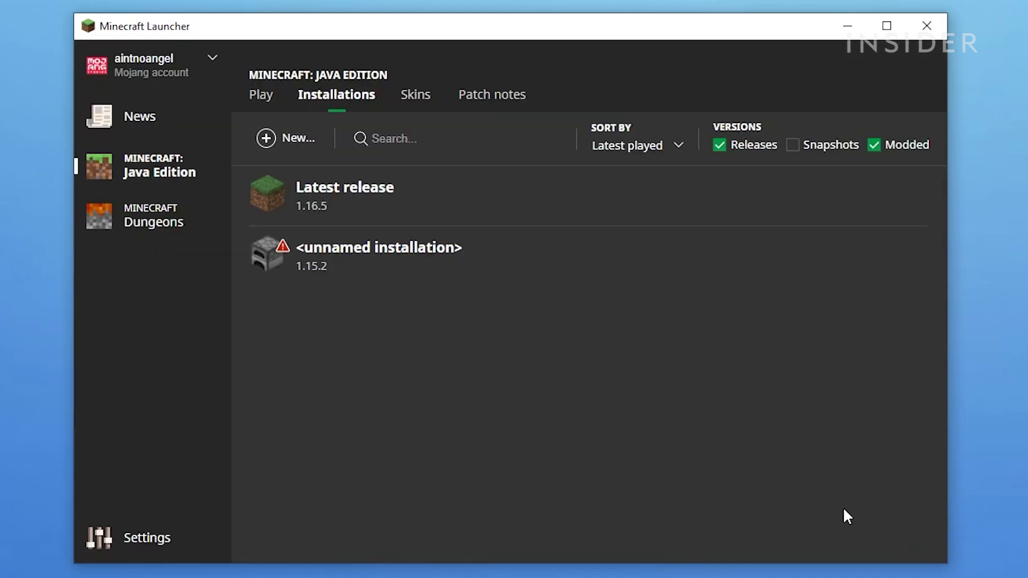
Select the Latest release 1.16.5 installation, launch the game once and quit from its title screen.
{"action": "left_click", "coordinate": [266, 102]}
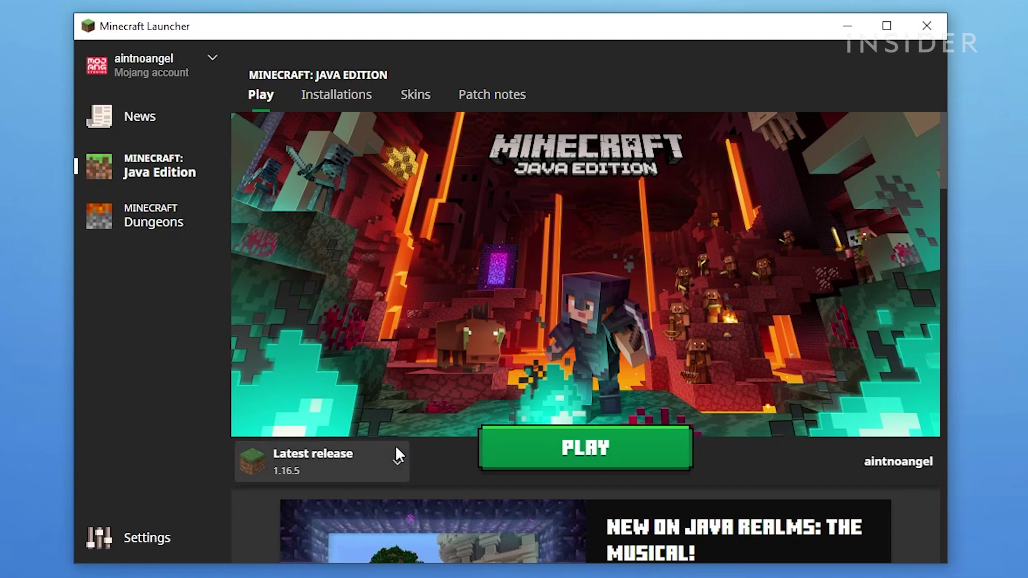
{"action": "left_click", "coordinate": [397, 460]}
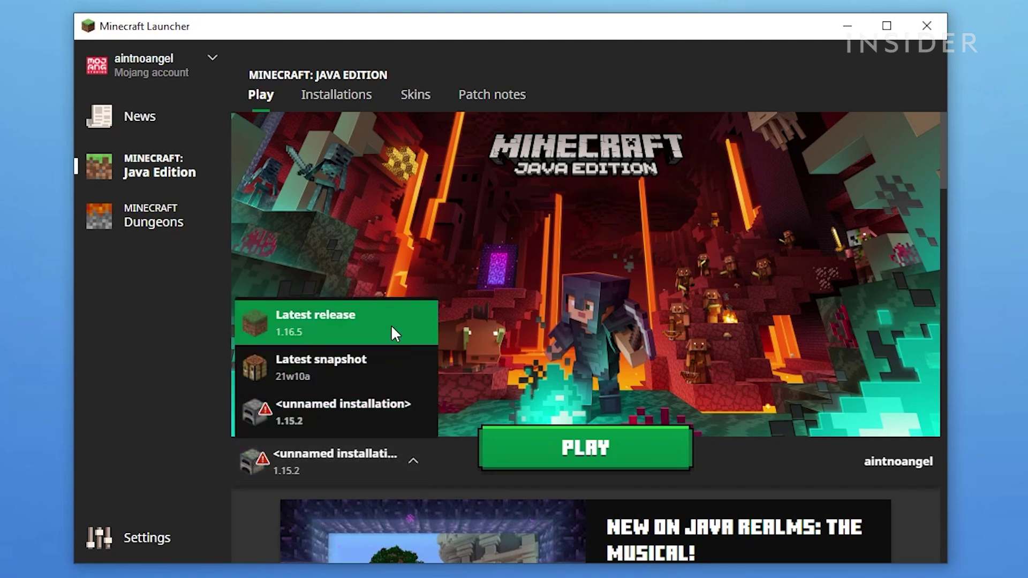
{"action": "left_click", "coordinate": [391, 325]}
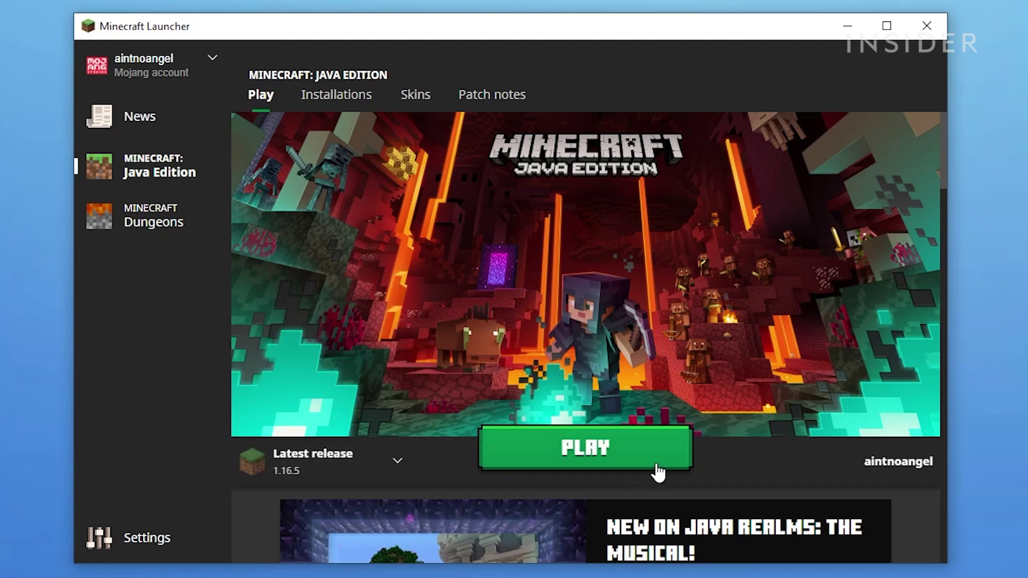
{"action": "left_click", "coordinate": [620, 461]}
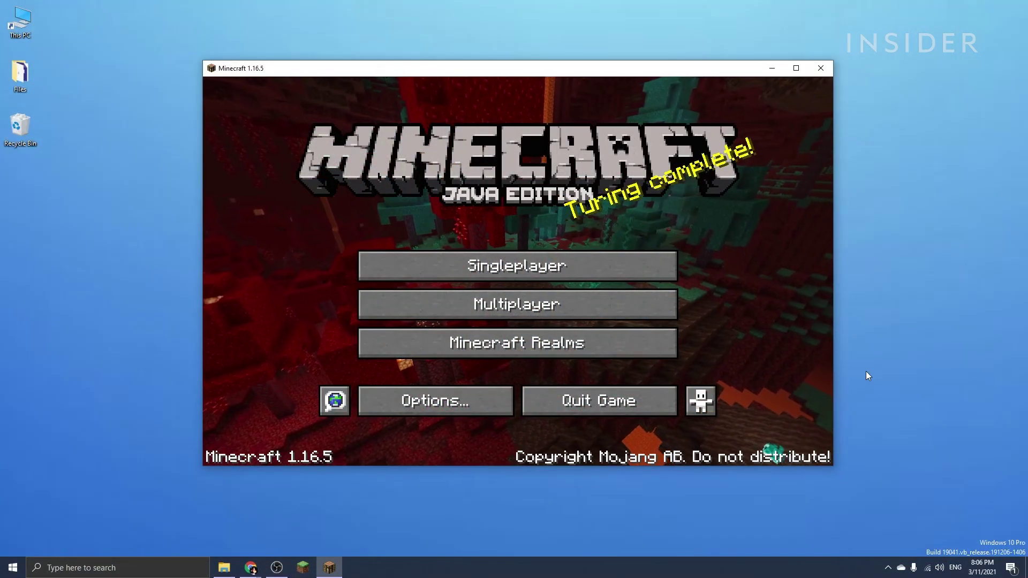
{"action": "left_click", "coordinate": [636, 407]}
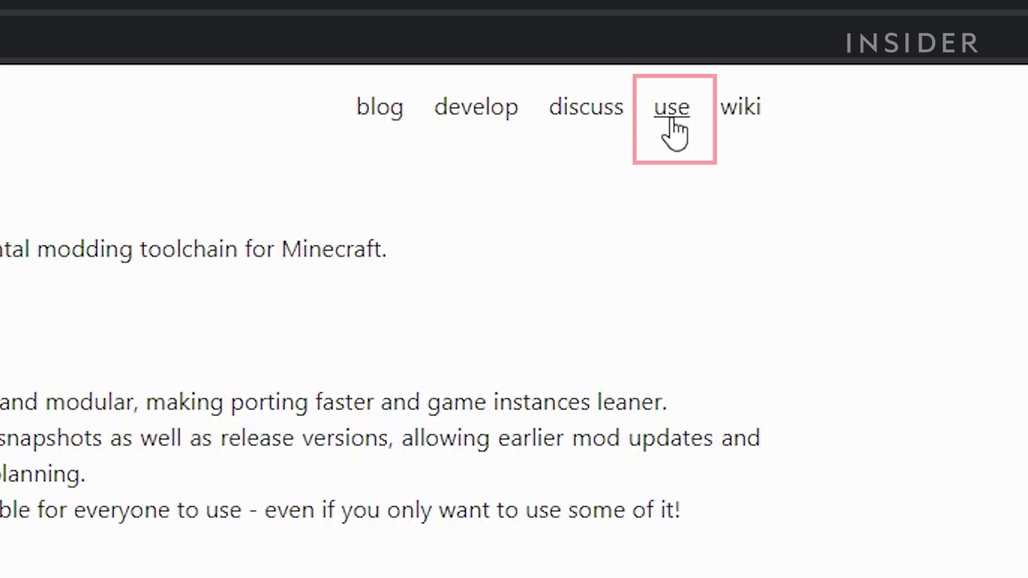
Open the Fabric website's use page and install the Fabric client for Minecraft 1.16.5 with loader version 0.11.2.
{"action": "left_click", "coordinate": [671, 113]}
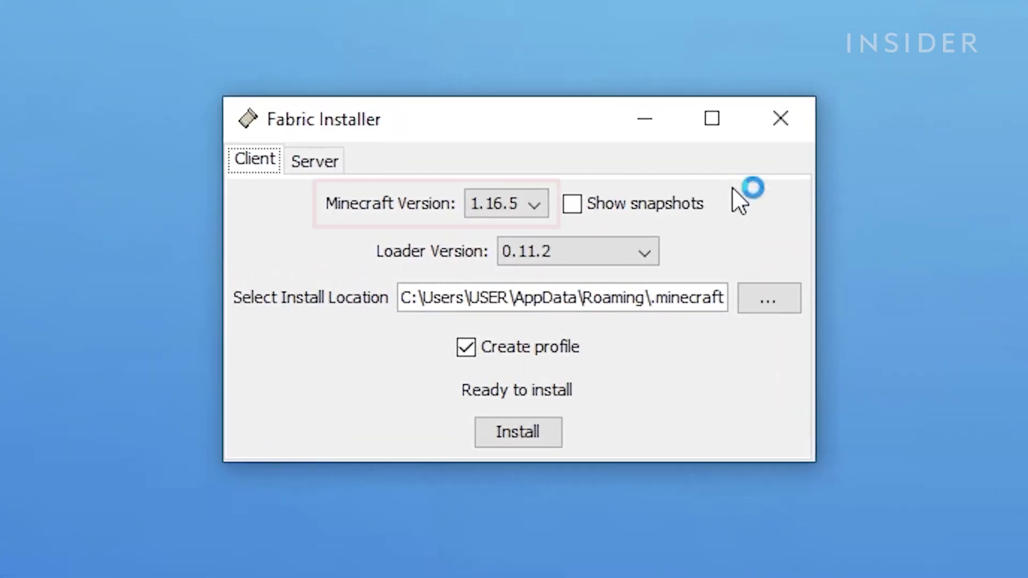
{"action": "left_click", "coordinate": [534, 207]}
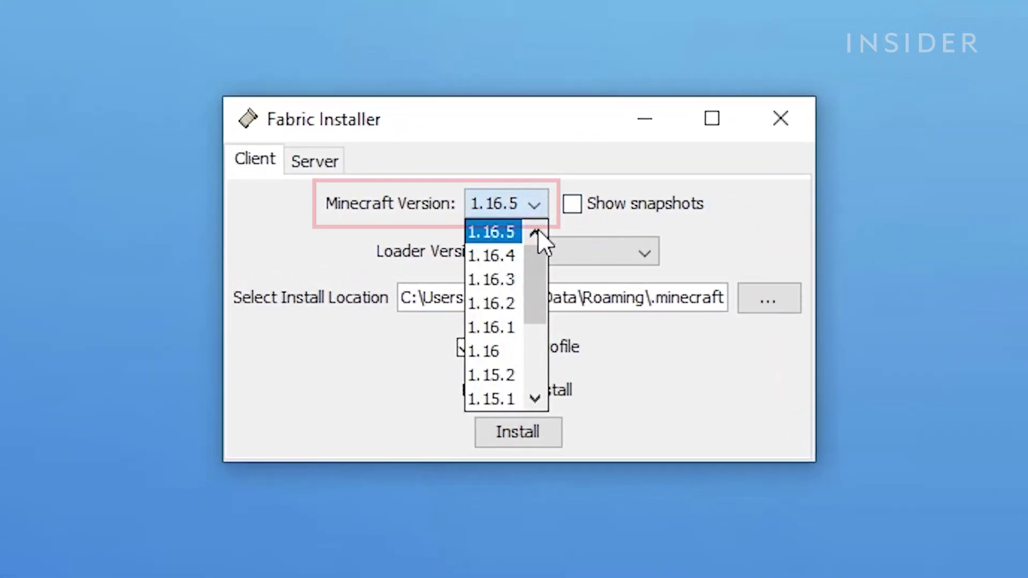
{"action": "mouse_move", "coordinate": [544, 271]}
{"action": "left_mouse_down"}
{"action": "mouse_move", "coordinate": [542, 338]}
{"action": "mouse_move", "coordinate": [544, 264]}
{"action": "left_mouse_up"}
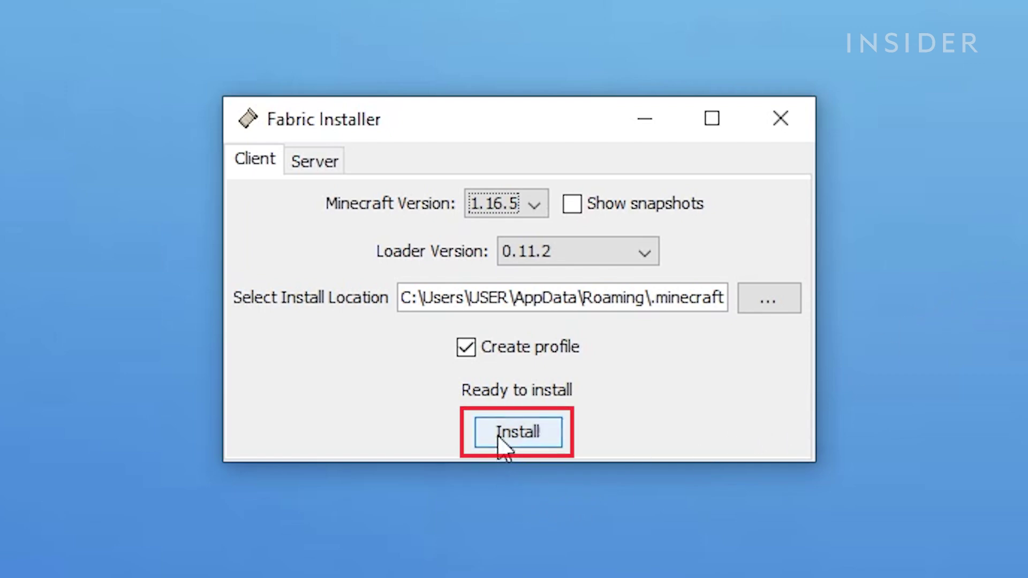
{"action": "left_click", "coordinate": [520, 433]}
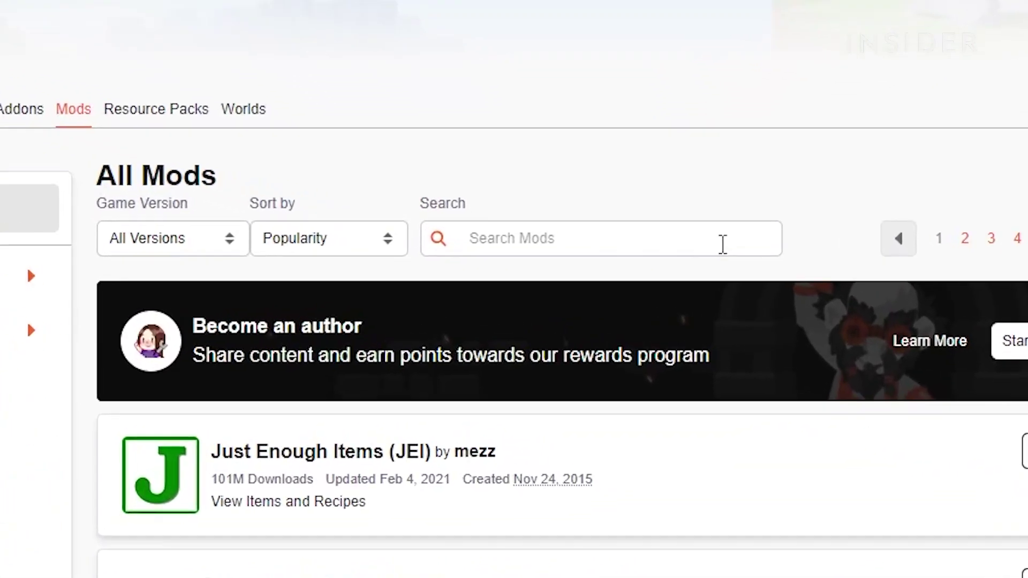
Search CurseForge's Minecraft mods for "fabric api" and find the recent files on the Fabric API page.
{"action": "left_click", "coordinate": [638, 268]}
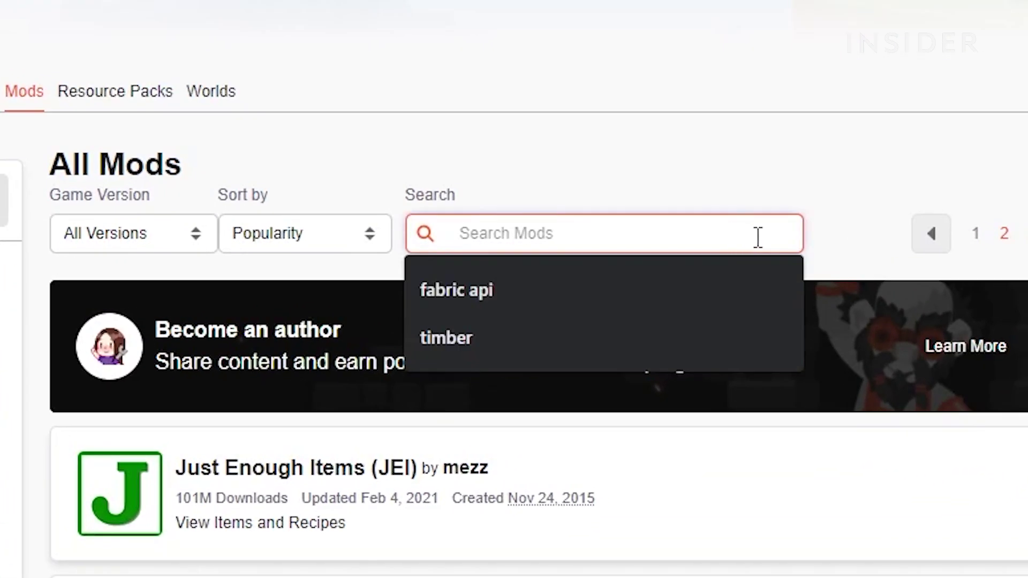
{"action": "type", "text": "fabric ap"}
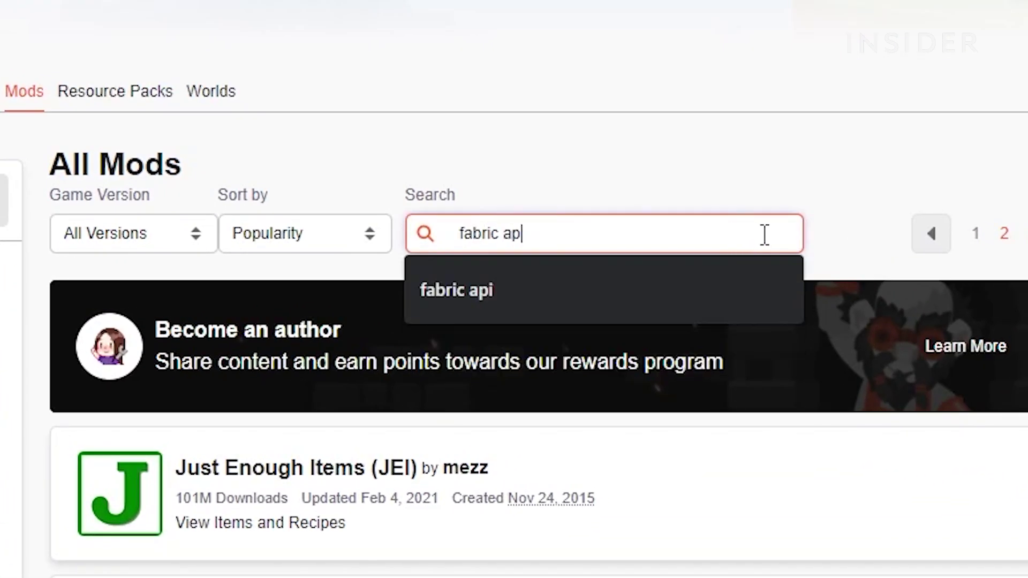
{"action": "type", "text": "i"}
{"action": "key", "text": "Return"}
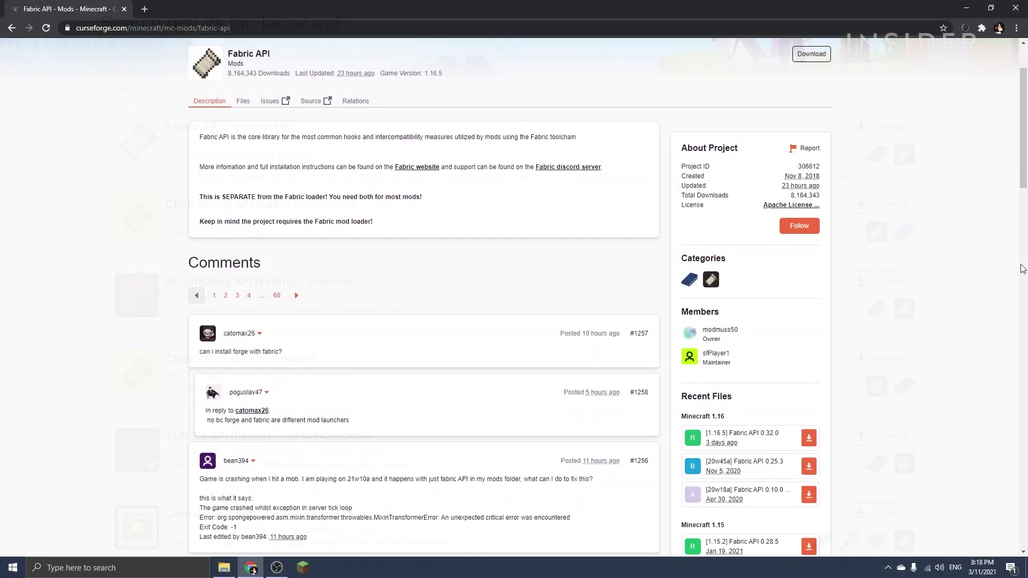
{"action": "scroll", "coordinate": [1023, 269], "scroll_direction": "down", "scroll_amount": 3}
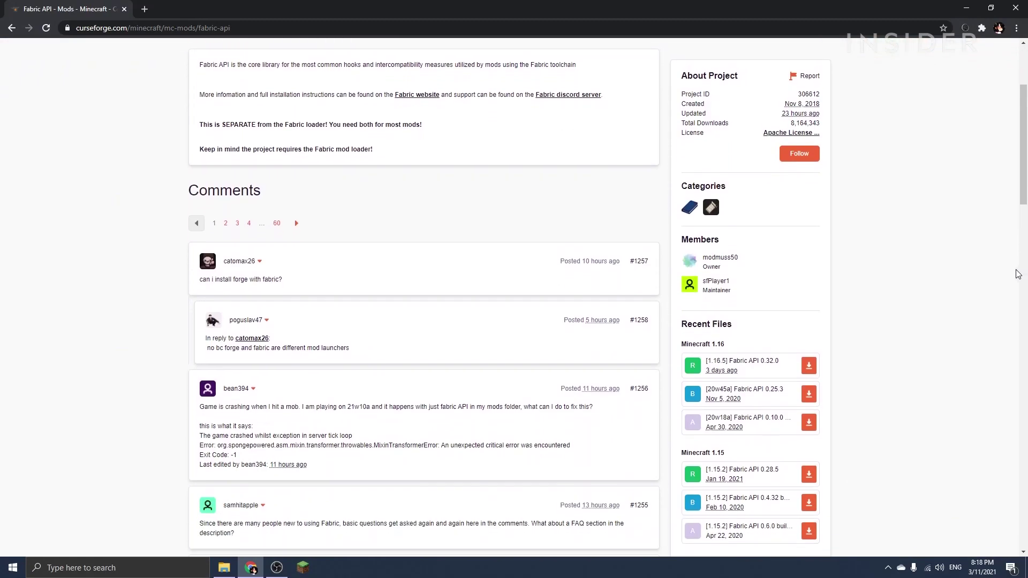
{"action": "scroll", "coordinate": [1018, 279], "scroll_direction": "down", "scroll_amount": 2}
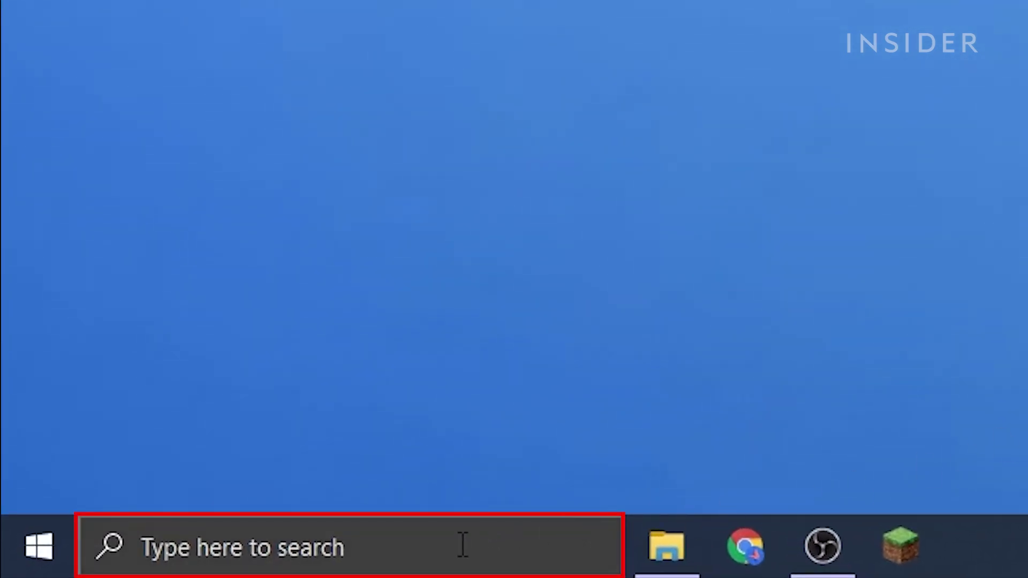
Open the AppData Roaming folder by searching Windows for %appdata%.
{"action": "left_click", "coordinate": [462, 545]}
{"action": "type", "text": "%"}
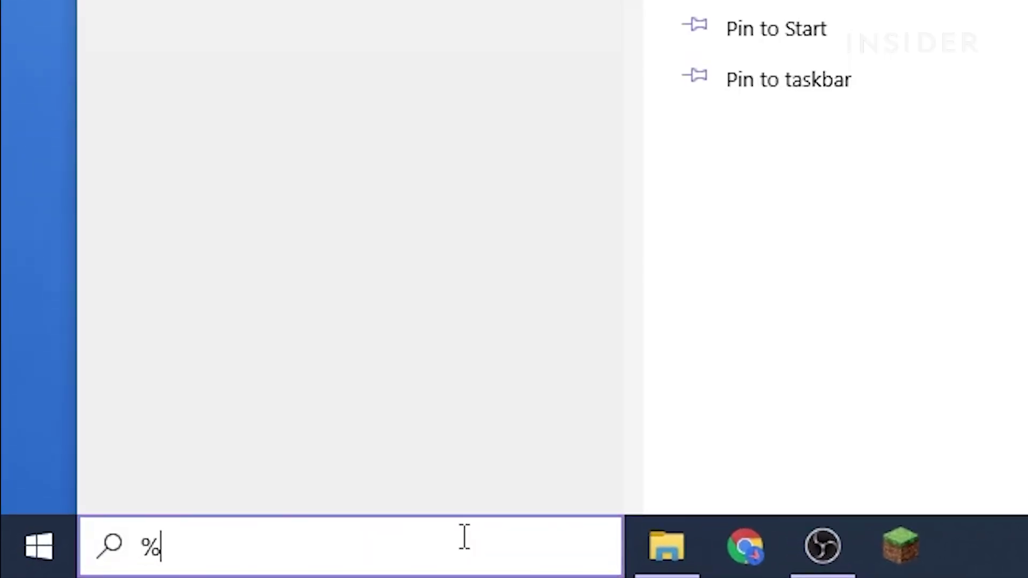
{"action": "type", "text": "appda"}
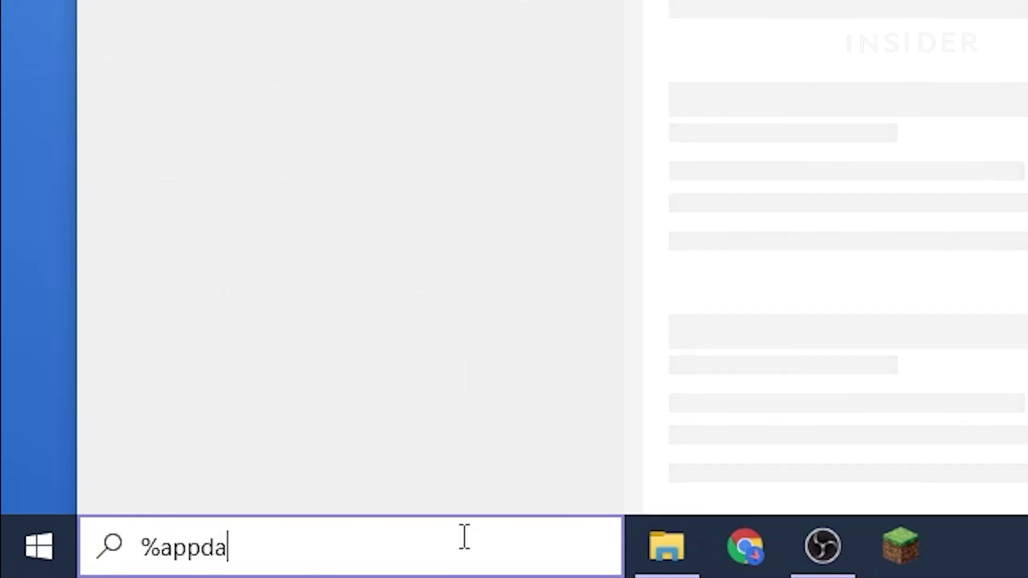
{"action": "type", "text": "t"}
{"action": "type", "text": "%"}
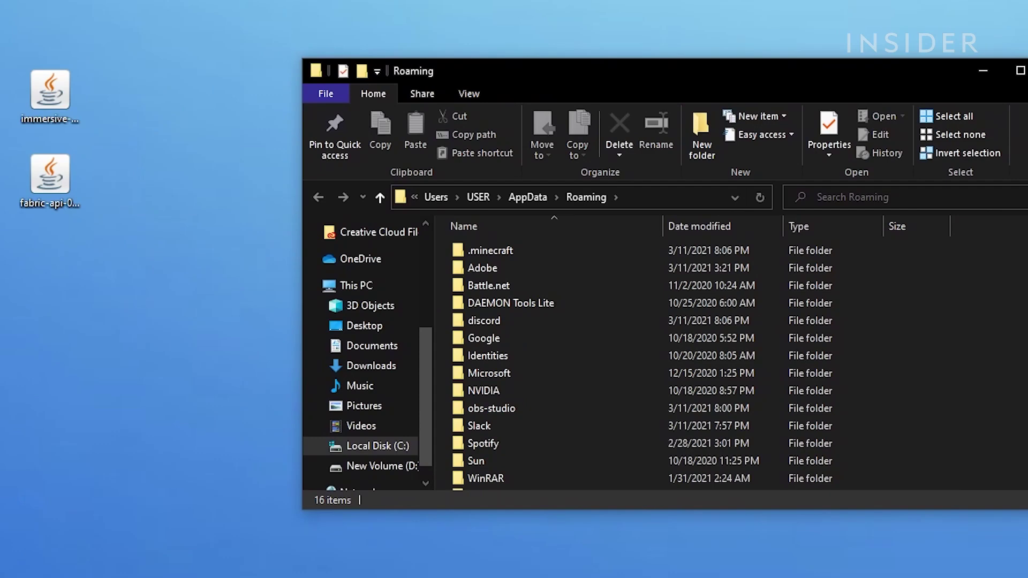
Open the mods folder inside .minecraft and move the immersive-portals and fabric-api files from the desktop into it.
{"action": "double_click", "coordinate": [522, 249]}
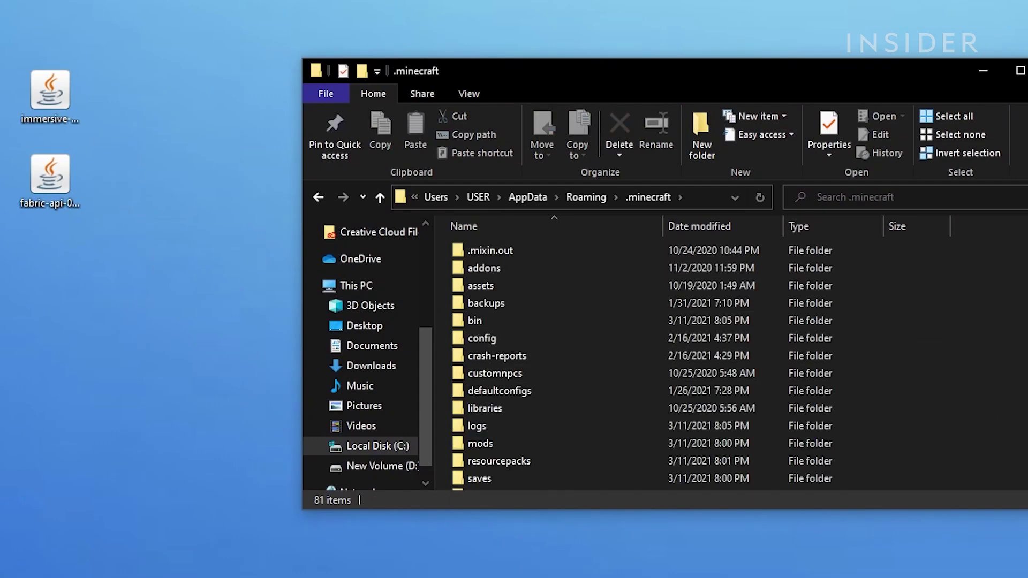
{"action": "scroll", "coordinate": [911, 263], "scroll_direction": "down", "scroll_amount": 3}
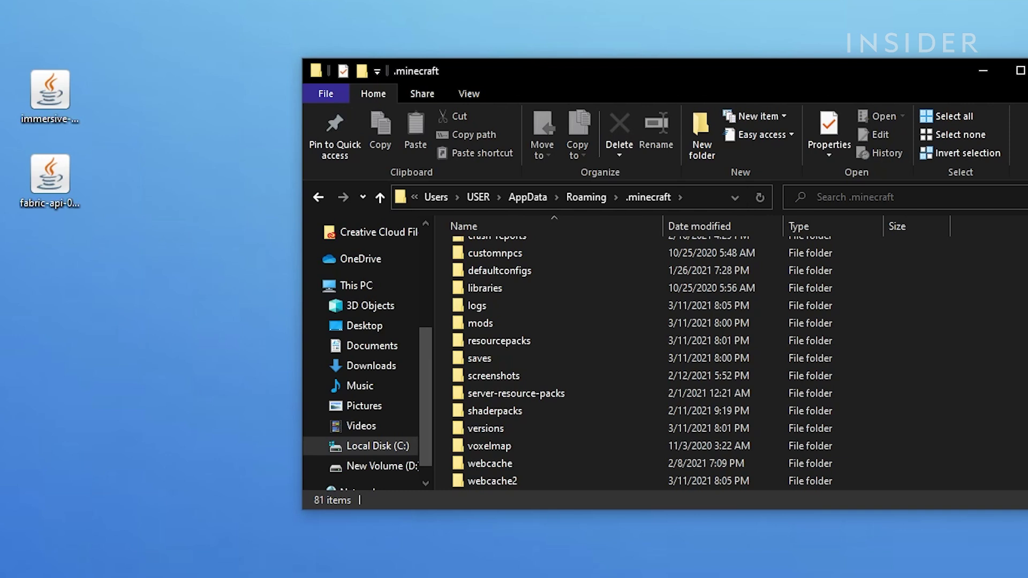
{"action": "double_click", "coordinate": [596, 325]}
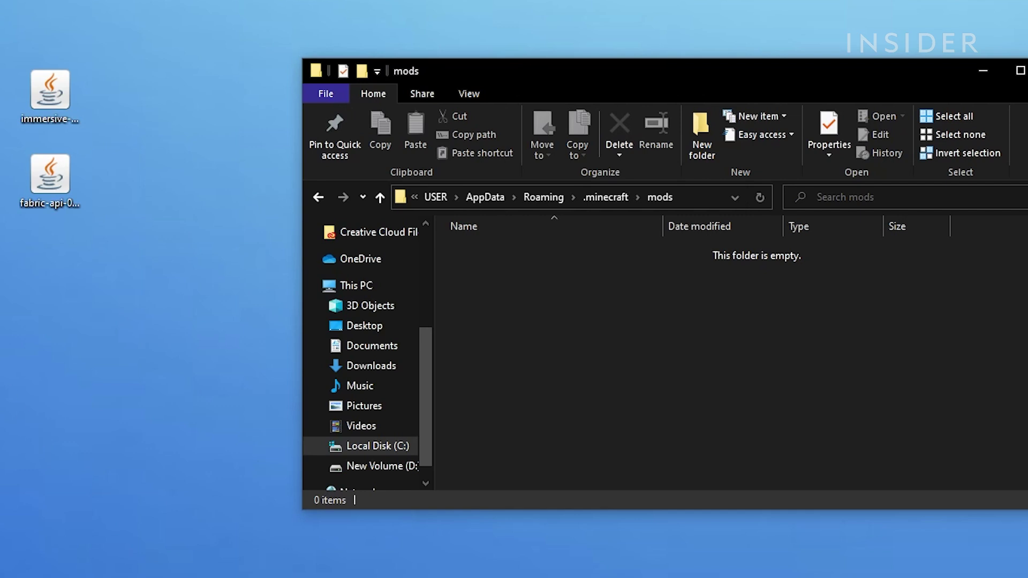
{"action": "left_click_drag", "start_coordinate": [2, 51], "coordinate": [82, 225]}
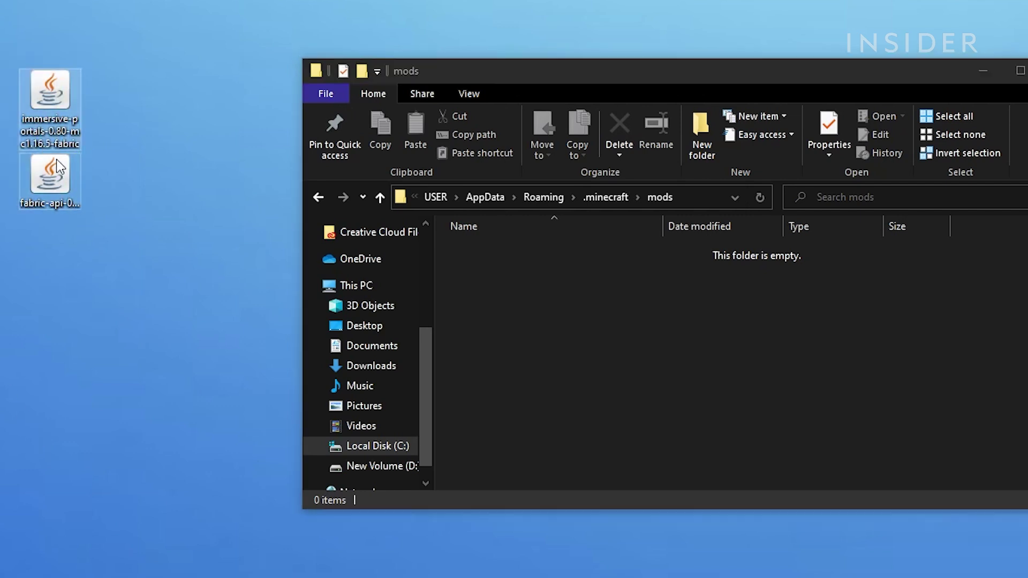
{"action": "left_click_drag", "start_coordinate": [58, 166], "coordinate": [740, 371]}
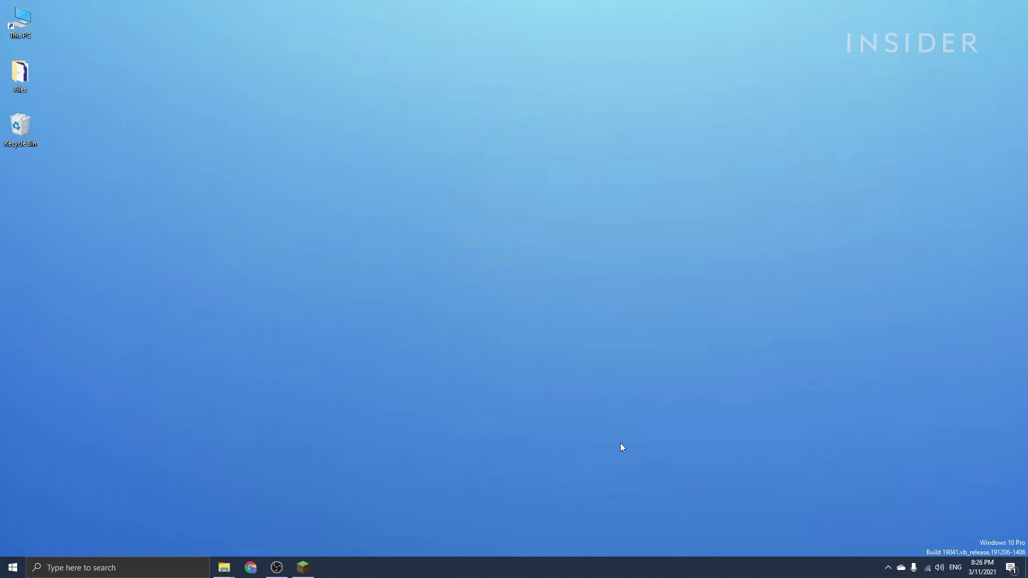
Launch the fabric-loader-1.16.5 installation from the Minecraft Launcher, accepting the modified-installation risks without further warnings.
{"action": "left_click", "coordinate": [303, 568]}
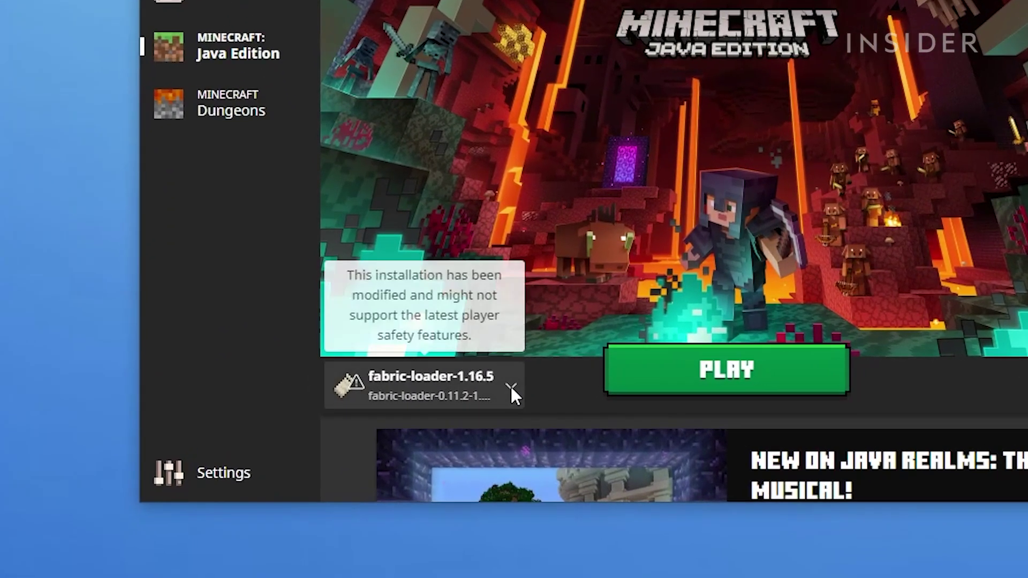
{"action": "left_click", "coordinate": [512, 389]}
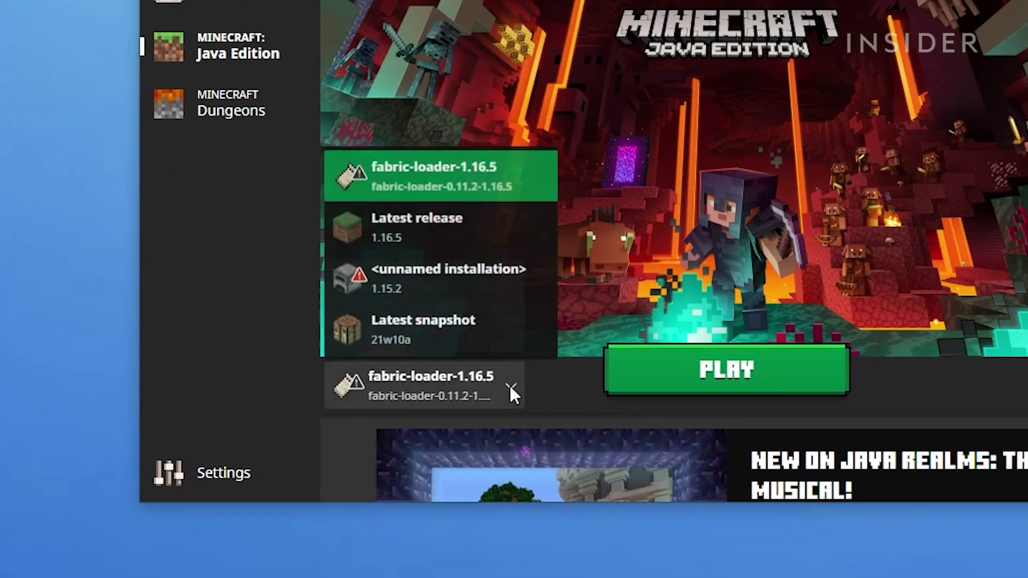
{"action": "left_click", "coordinate": [447, 169]}
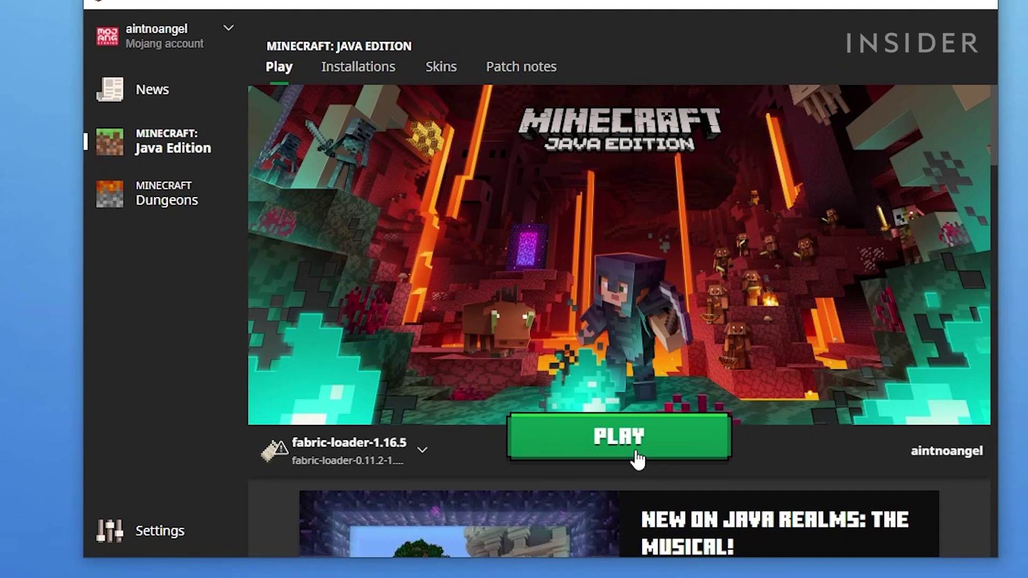
{"action": "left_click", "coordinate": [704, 419]}
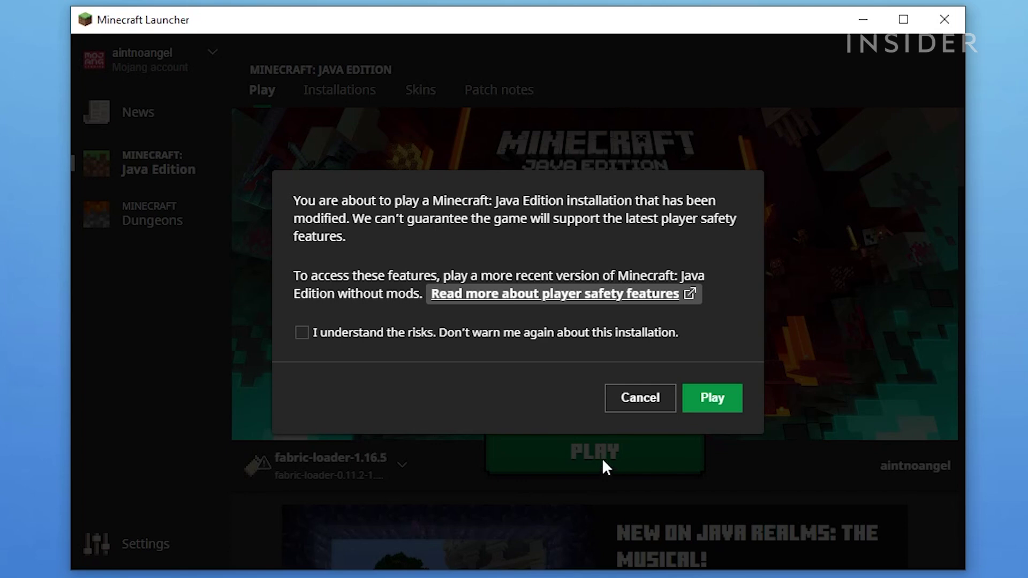
{"action": "left_click", "coordinate": [359, 332]}
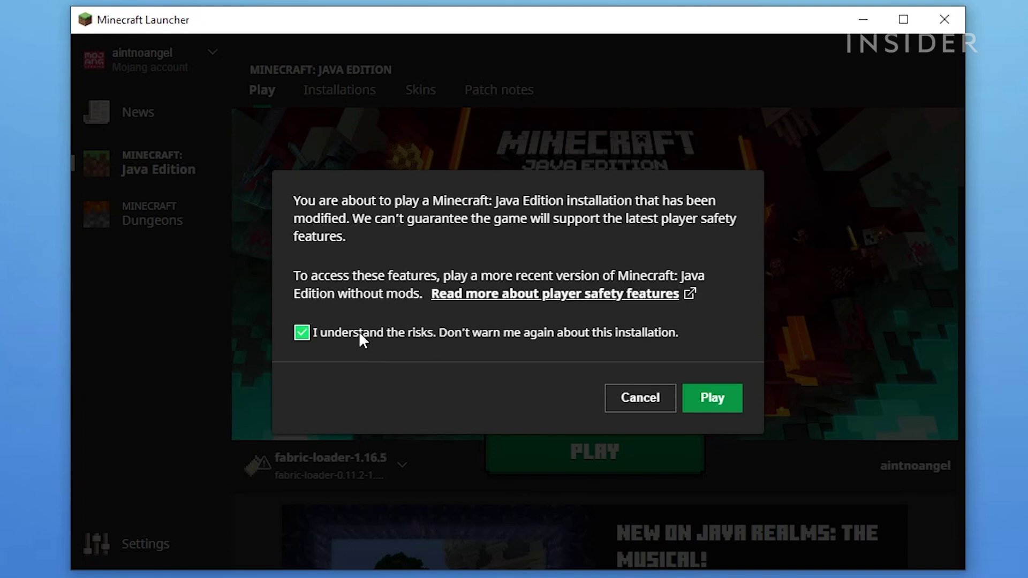
{"action": "left_click", "coordinate": [715, 408]}
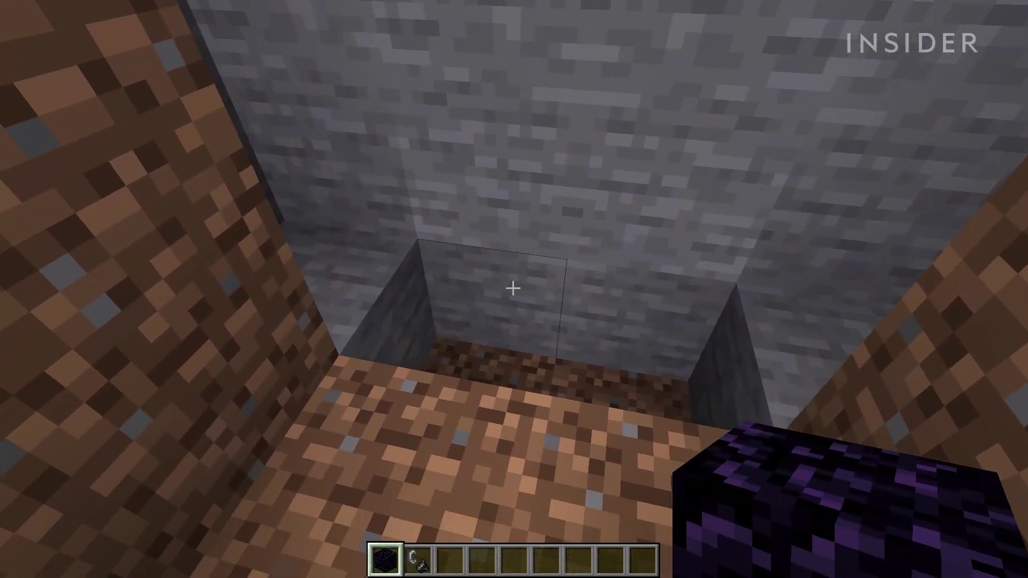
Place obsidian blocks in the floor trench along the foot of the stone wall.
{"action": "right_click", "coordinate": [513, 289]}
{"action": "right_click", "coordinate": [513, 289]}
{"action": "right_click", "coordinate": [513, 289]}
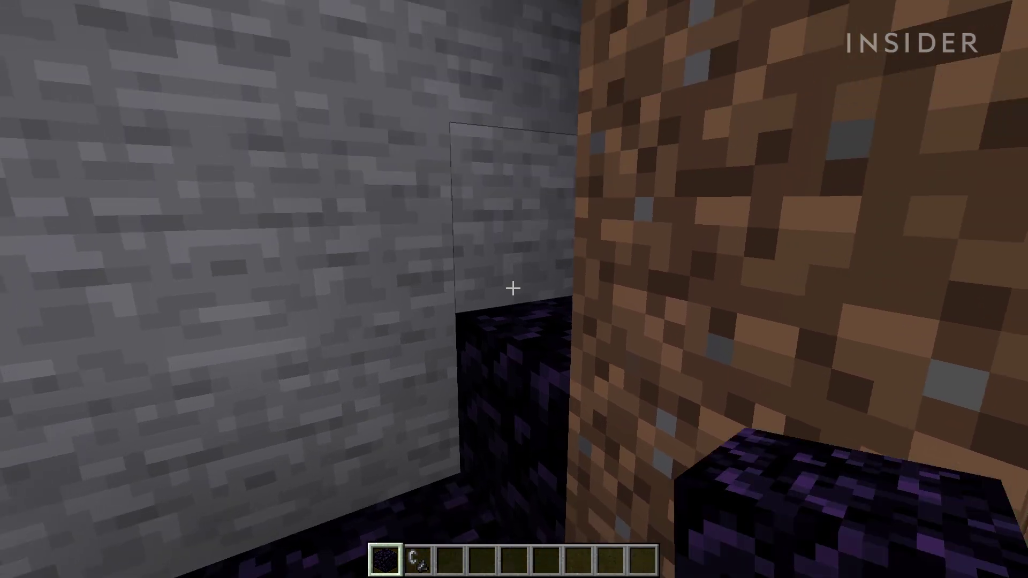